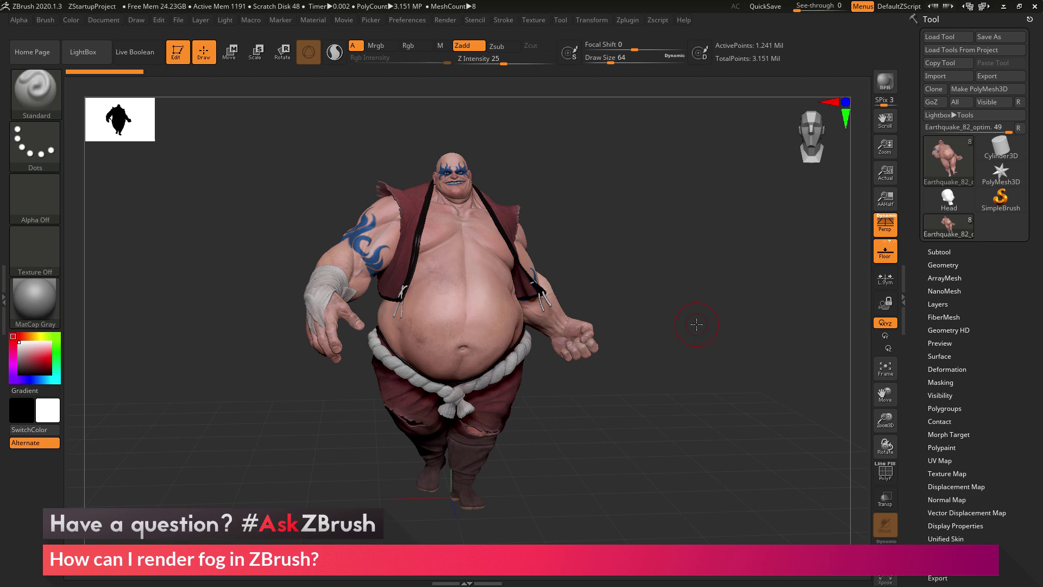
# Rotate the sumo character from the front view to a three-quarter view
pyautogui.moveTo(715, 319)
pyautogui.mouseDown()
pyautogui.moveTo(722, 308)
pyautogui.moveTo(671, 319)
pyautogui.moveTo(698, 333)
pyautogui.moveTo(674, 319)
pyautogui.moveTo(736, 326)
pyautogui.moveTo(736, 345)
pyautogui.moveTo(740, 321)
pyautogui.mouseUp()
pyautogui.click(617, 167)
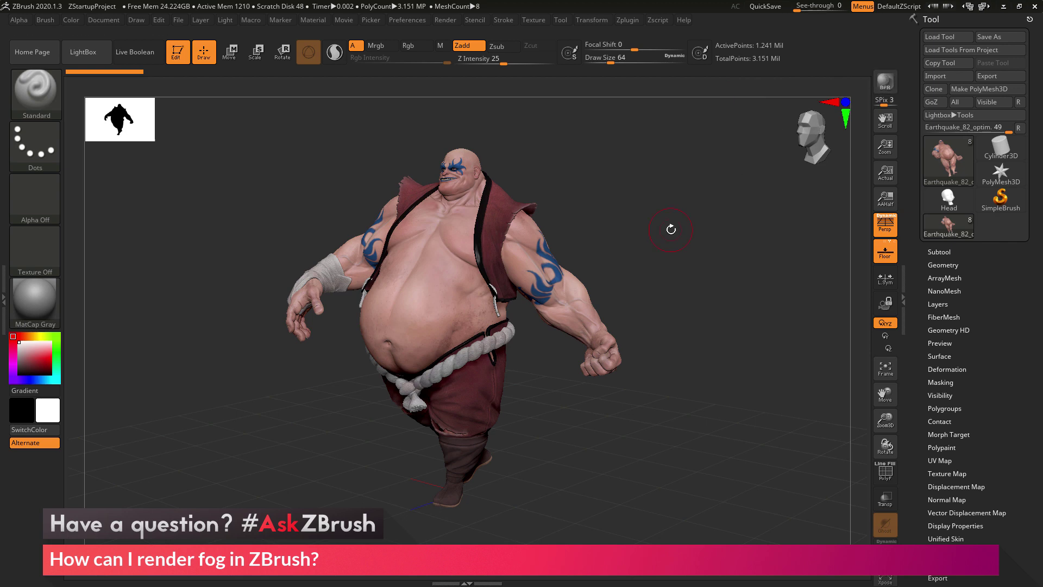
# Dock the Render menu in the left tray and expand Render Properties
pyautogui.click(445, 20)
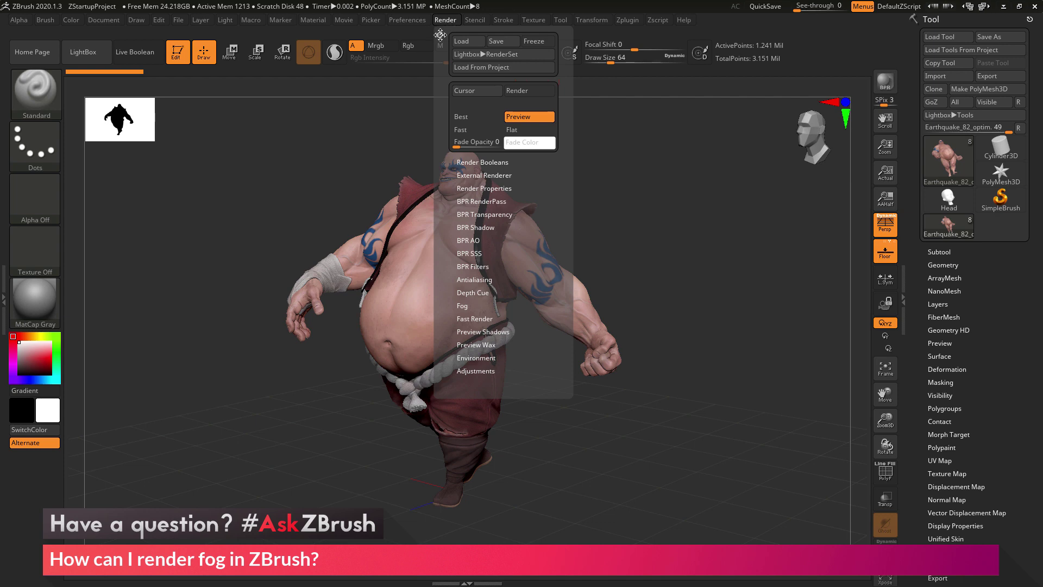
pyautogui.click(440, 35)
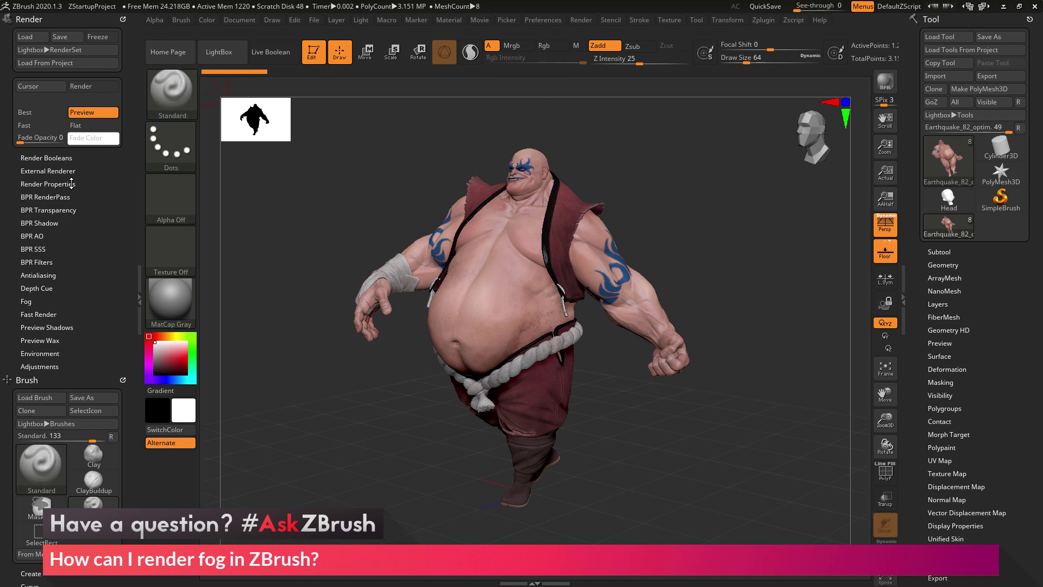
pyautogui.click(581, 20)
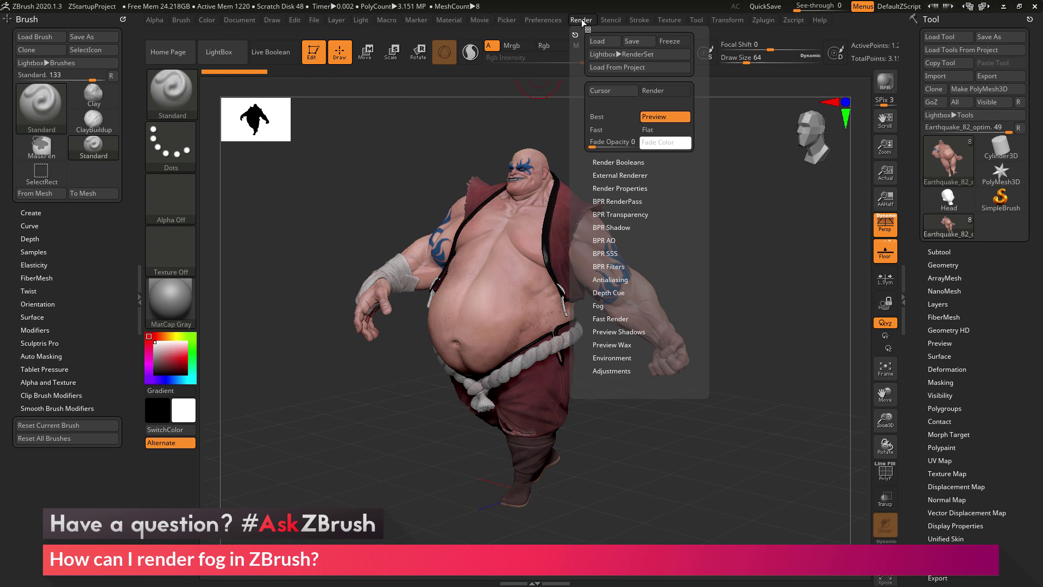
pyautogui.click(575, 35)
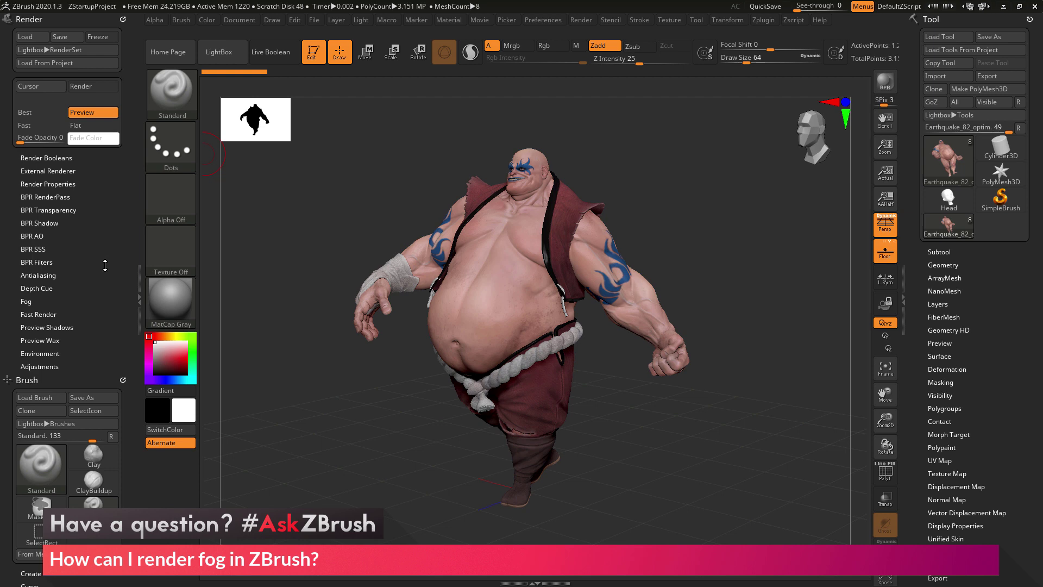
pyautogui.click(69, 183)
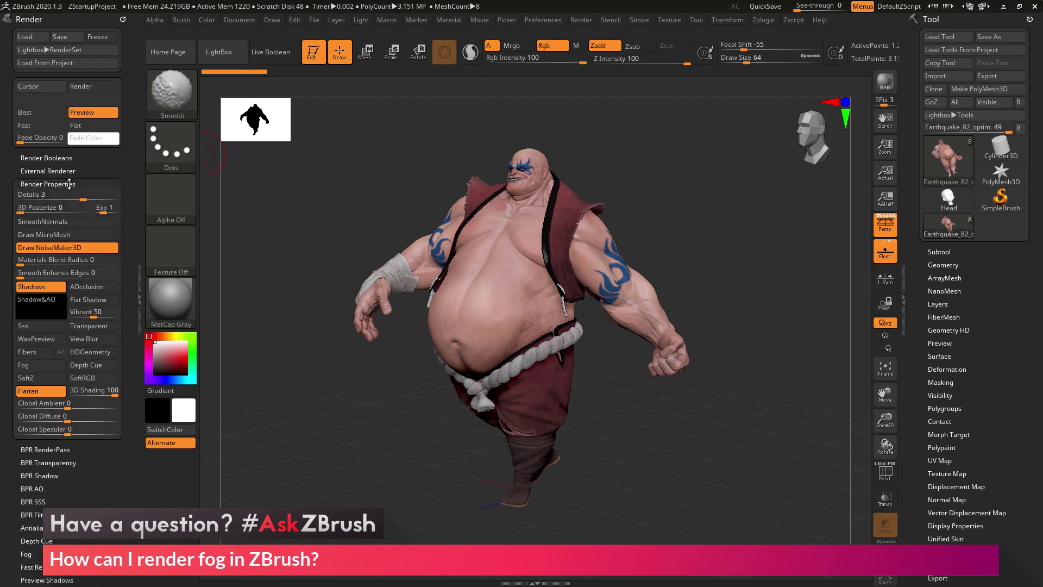
# Enable Fog and expand its settings, showing Intensity 100, Depth1 0 and Depth2 1
pyautogui.click(34, 367)
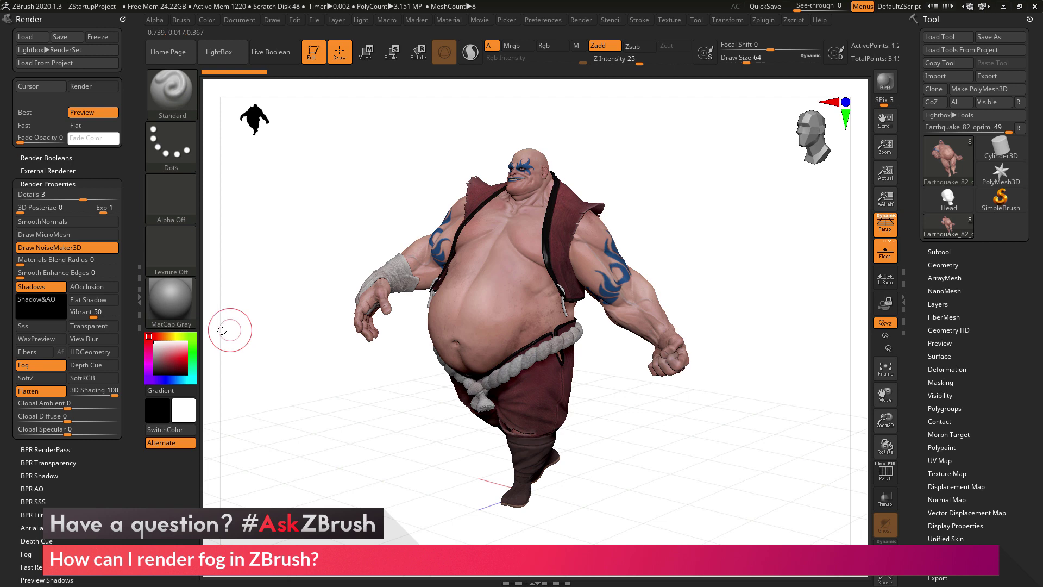
pyautogui.scroll(-5, 130, 280)
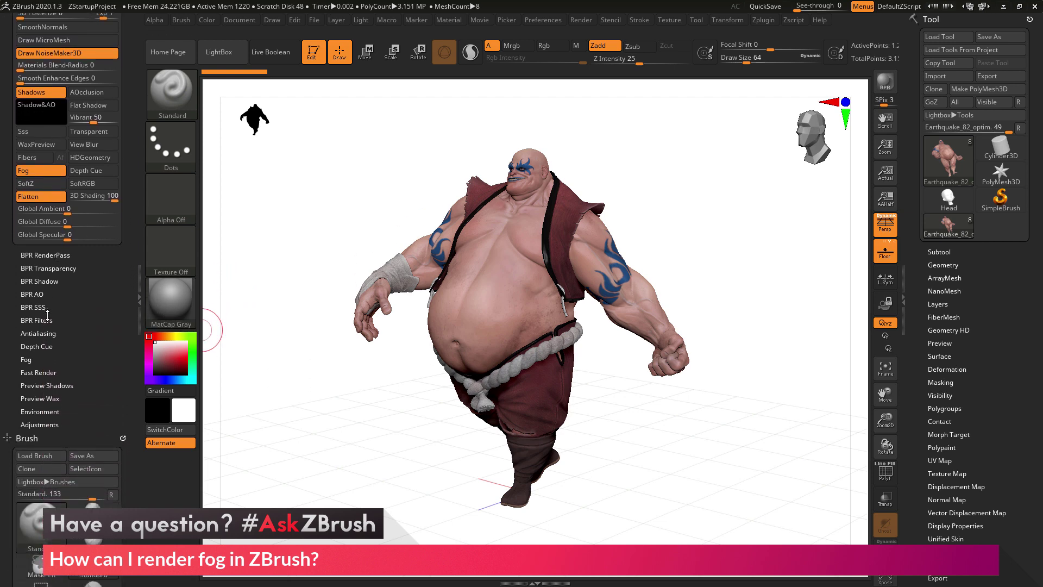
pyautogui.click(26, 358)
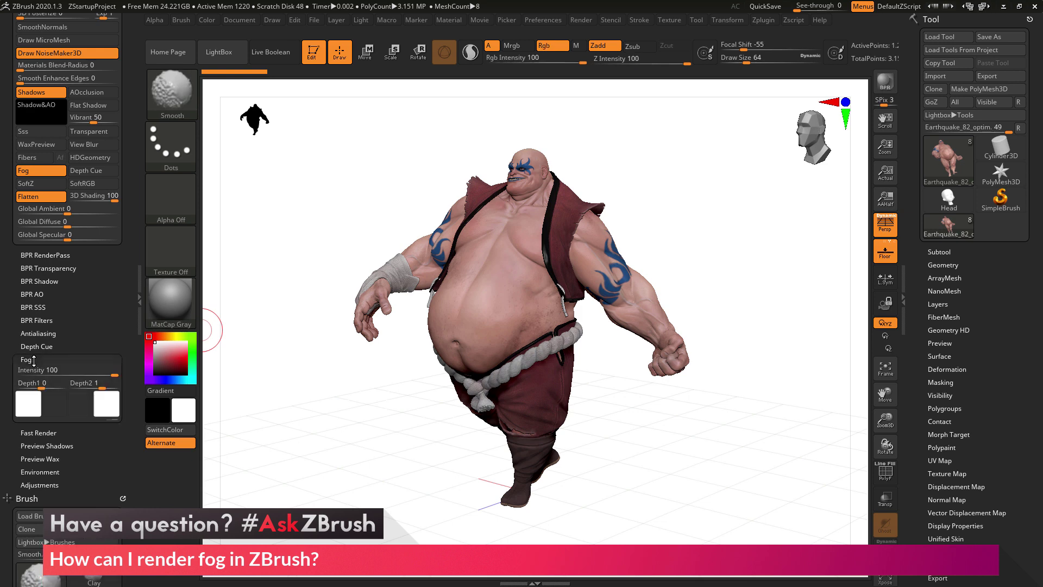
pyautogui.moveTo(90, 348); pyautogui.dragTo(92, 288)
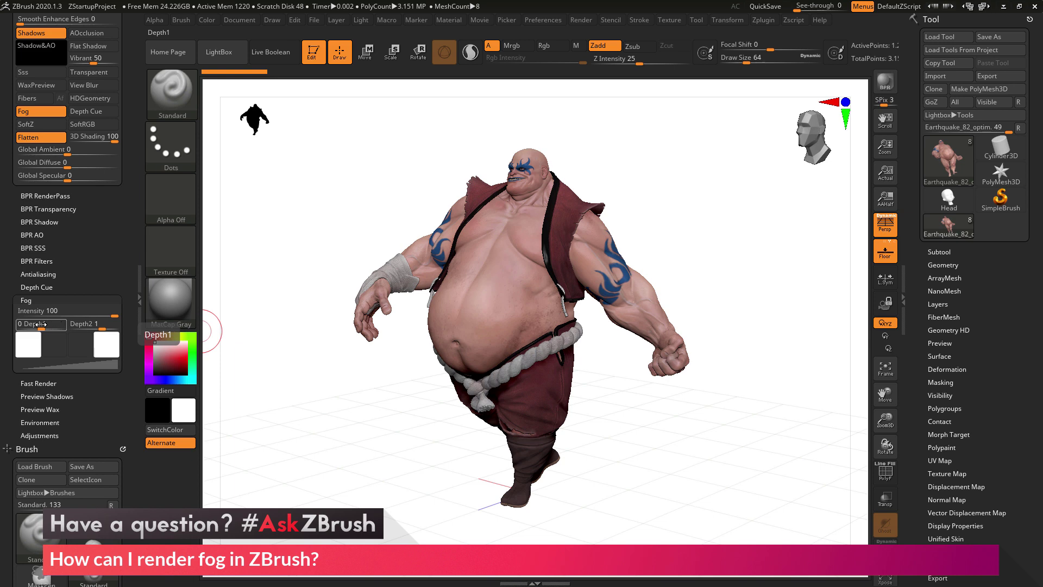
# Pick fog Depth1 -3.54442 from the canvas and Depth2 -3.42573 from the character's hand
pyautogui.moveTo(41, 324); pyautogui.dragTo(677, 366)
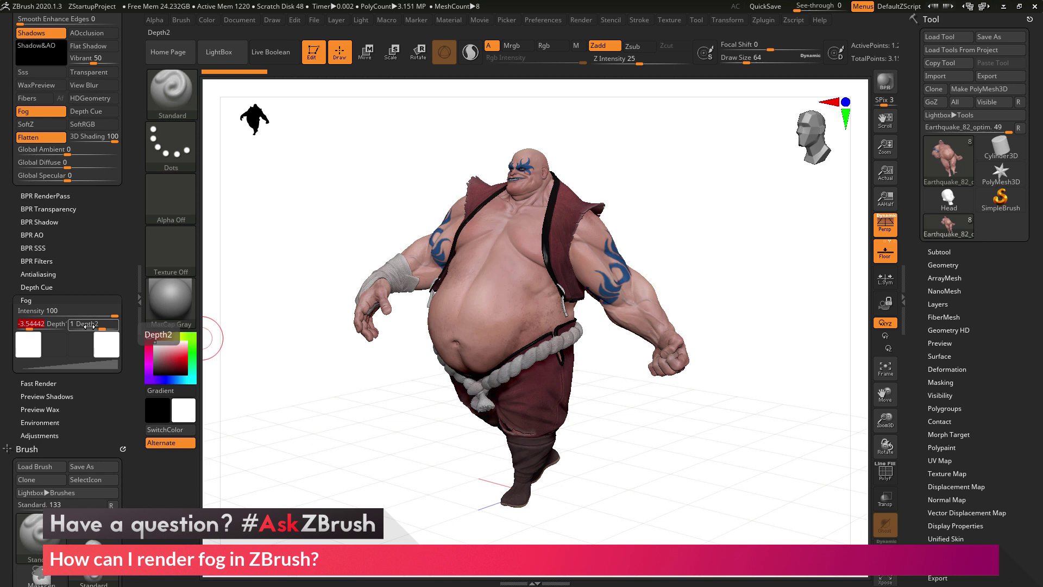
pyautogui.moveTo(89, 325); pyautogui.dragTo(375, 335)
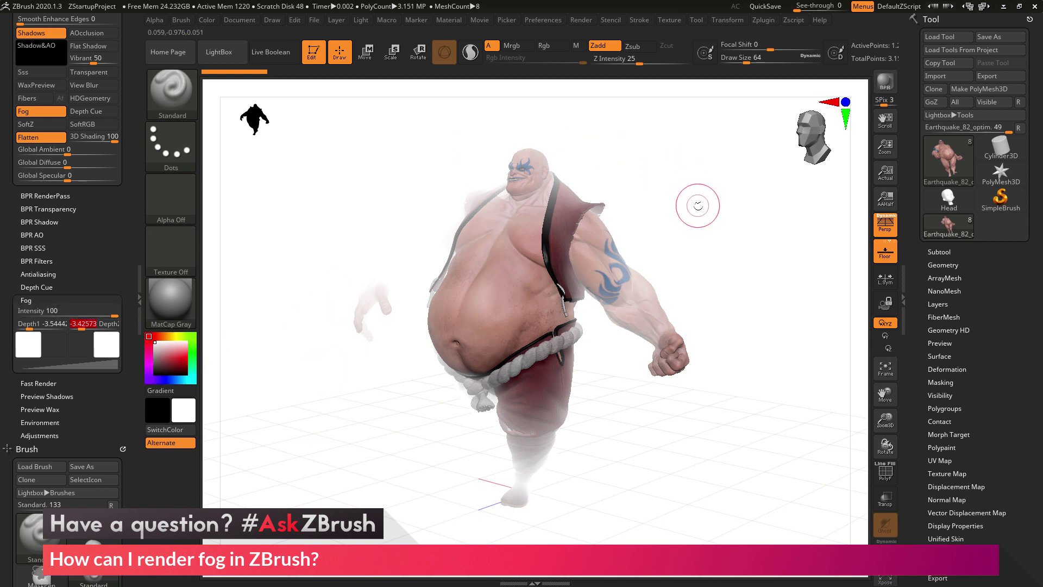
# Check the fog from a side view and lower fog Intensity from 100 to 55
pyautogui.moveTo(701, 203)
pyautogui.mouseDown()
pyautogui.moveTo(717, 203)
pyautogui.moveTo(685, 206)
pyautogui.mouseUp()
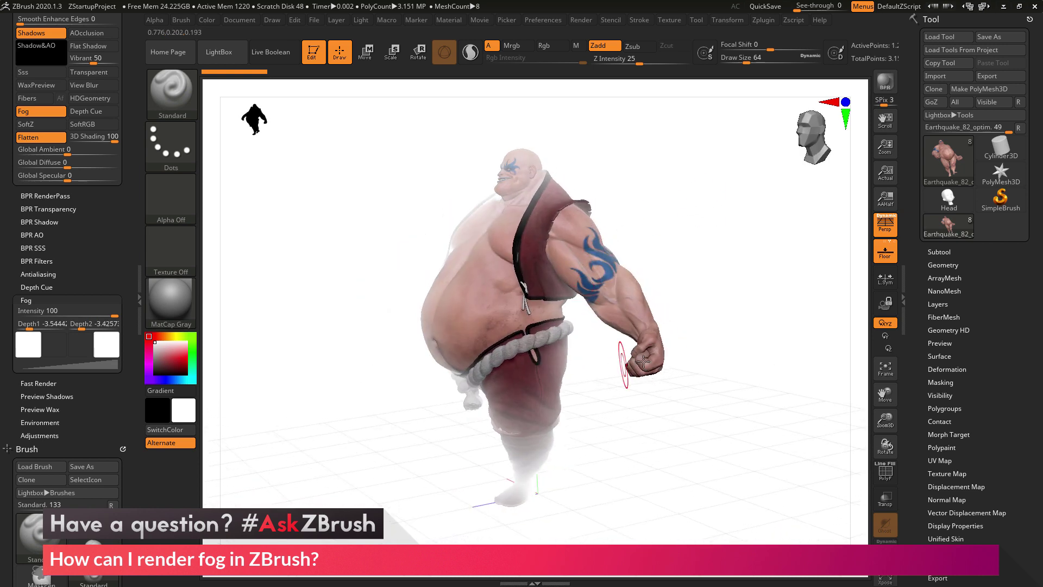
pyautogui.moveTo(801, 352)
pyautogui.mouseDown()
pyautogui.moveTo(776, 352)
pyautogui.moveTo(715, 319)
pyautogui.moveTo(631, 317)
pyautogui.moveTo(718, 305)
pyautogui.moveTo(707, 311)
pyautogui.moveTo(717, 297)
pyautogui.mouseUp()
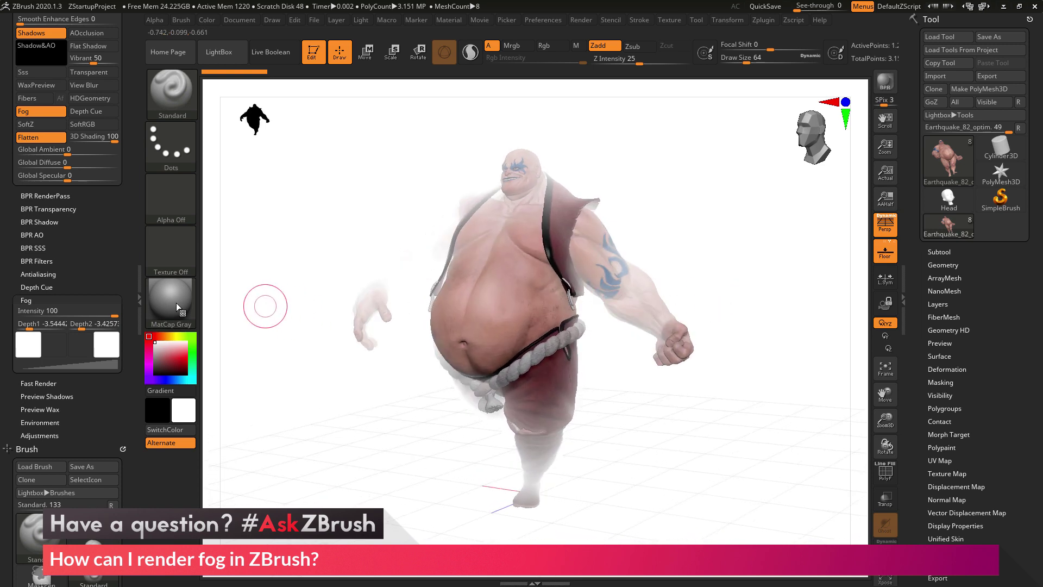
pyautogui.moveTo(95, 312); pyautogui.dragTo(72, 312)
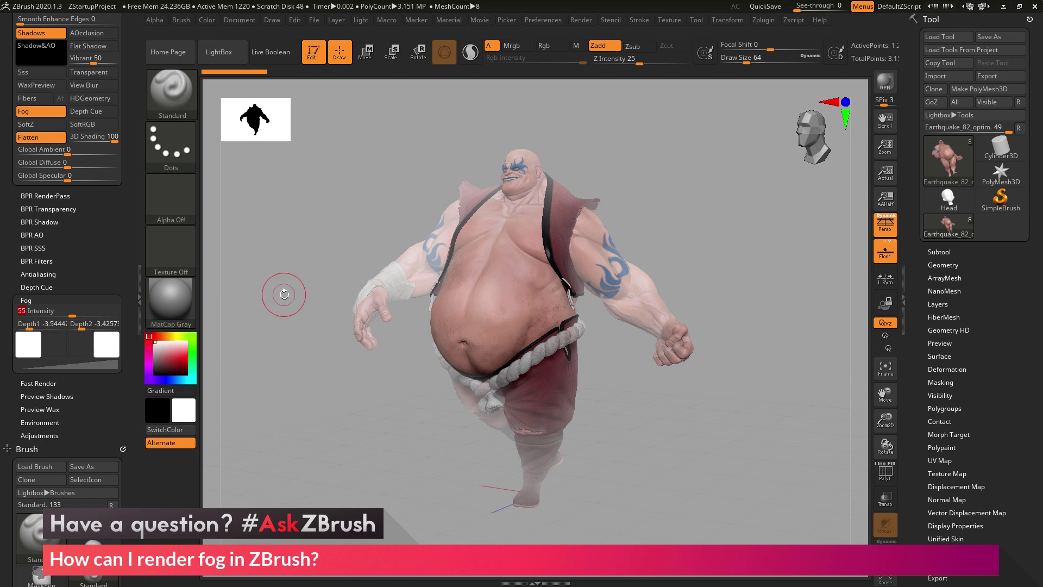
# Adjust the viewing angle slightly and run a BPR render of the sumo character
pyautogui.moveTo(706, 199)
pyautogui.mouseDown()
pyautogui.moveTo(722, 195)
pyautogui.moveTo(667, 214)
pyautogui.moveTo(696, 217)
pyautogui.moveTo(620, 212)
pyautogui.mouseUp()
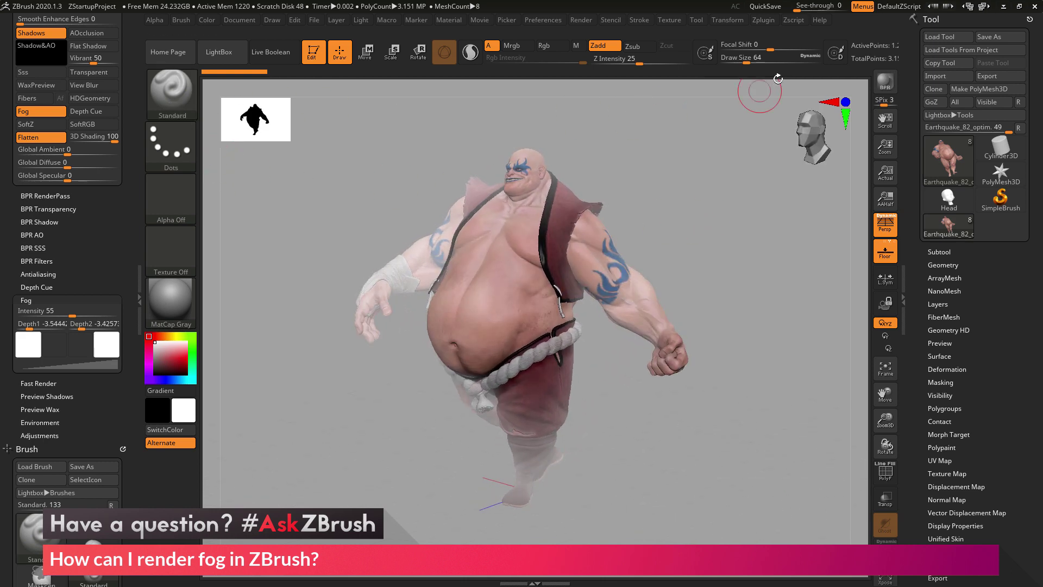
pyautogui.click(885, 86)
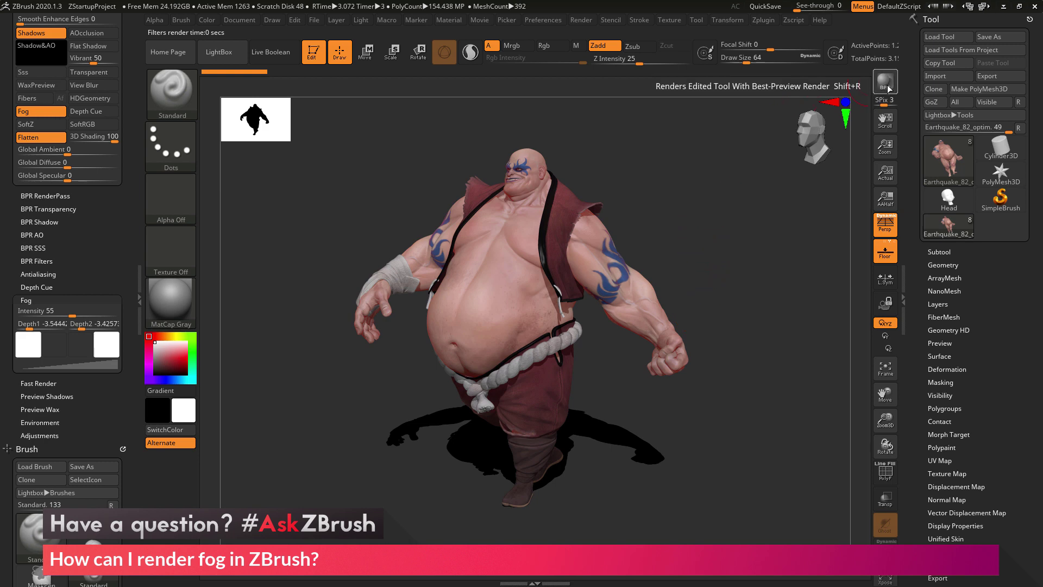
# Clear the BPR render, view the fog with the Best renderer, then return to Preview
pyautogui.click(723, 208)
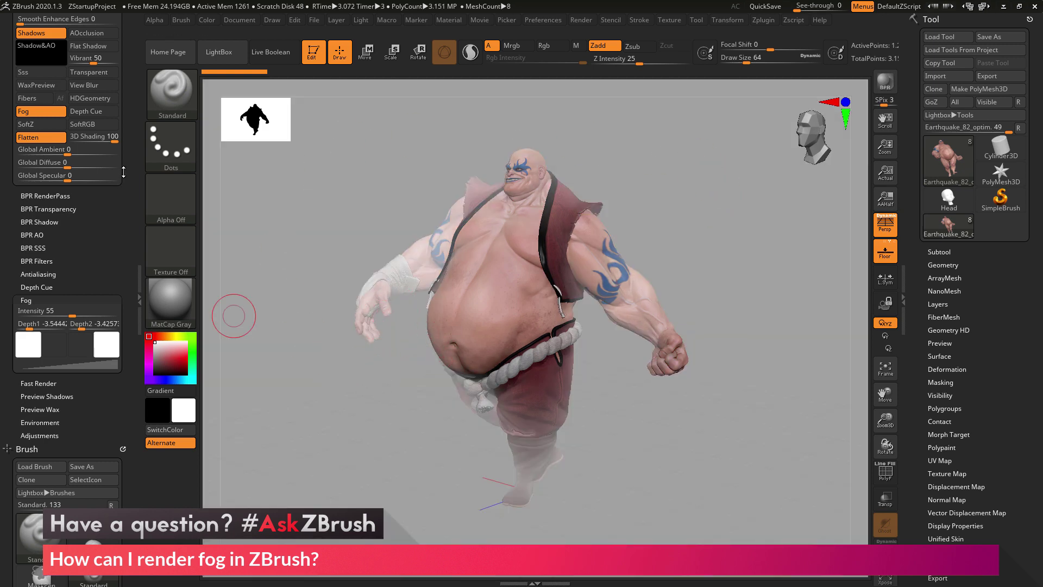
pyautogui.moveTo(324, 333)
pyautogui.mouseDown()
pyautogui.moveTo(336, 337)
pyautogui.moveTo(327, 341)
pyautogui.mouseUp()
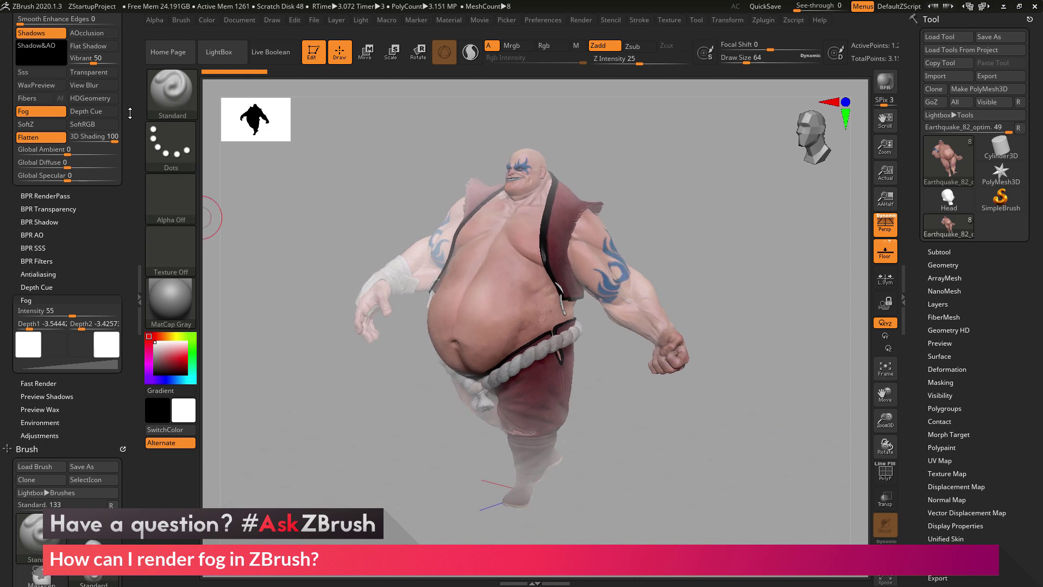
pyautogui.moveTo(130, 112); pyautogui.dragTo(119, 228)
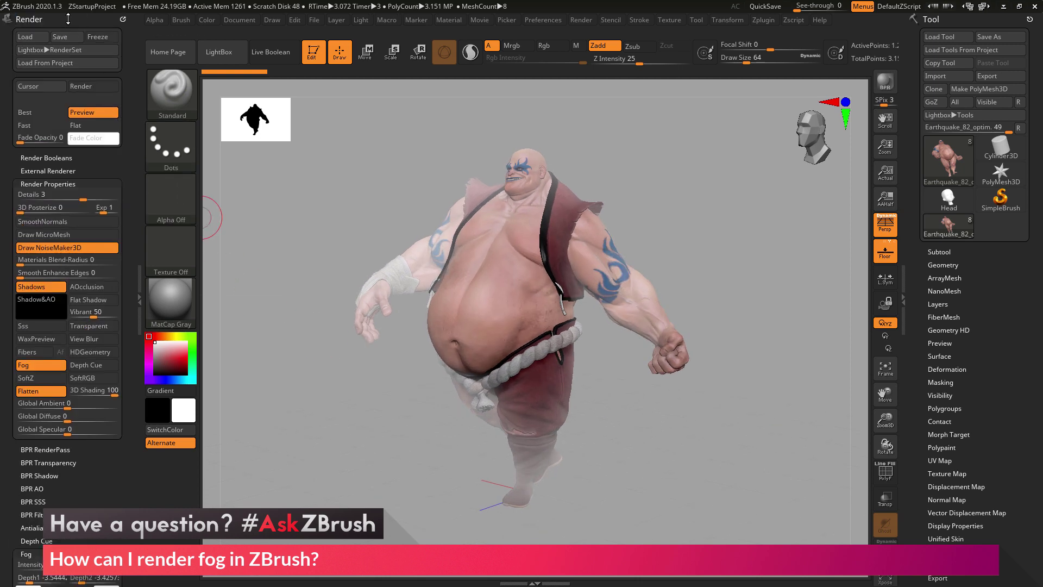
pyautogui.click(45, 112)
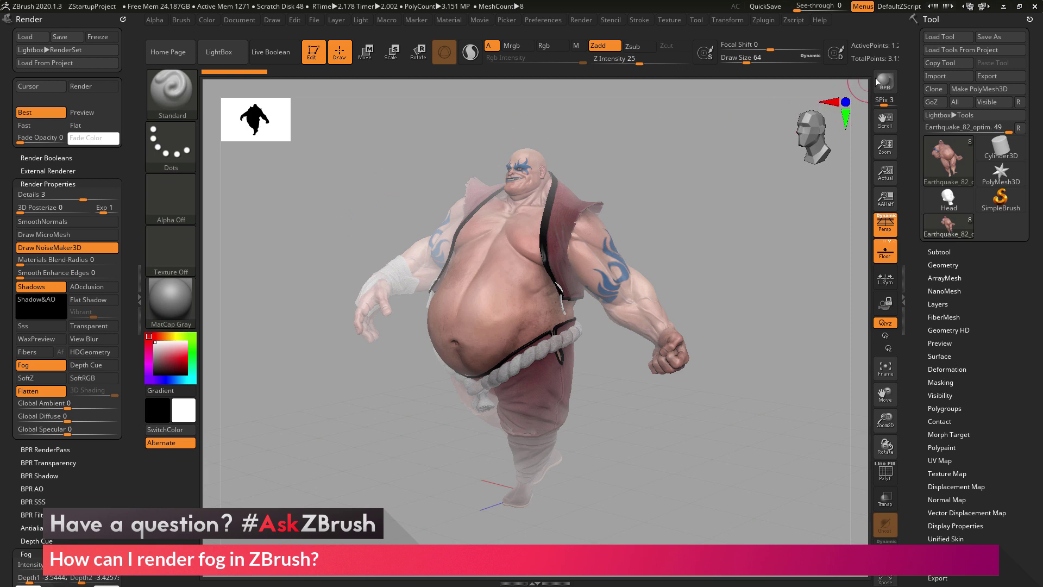
pyautogui.click(82, 112)
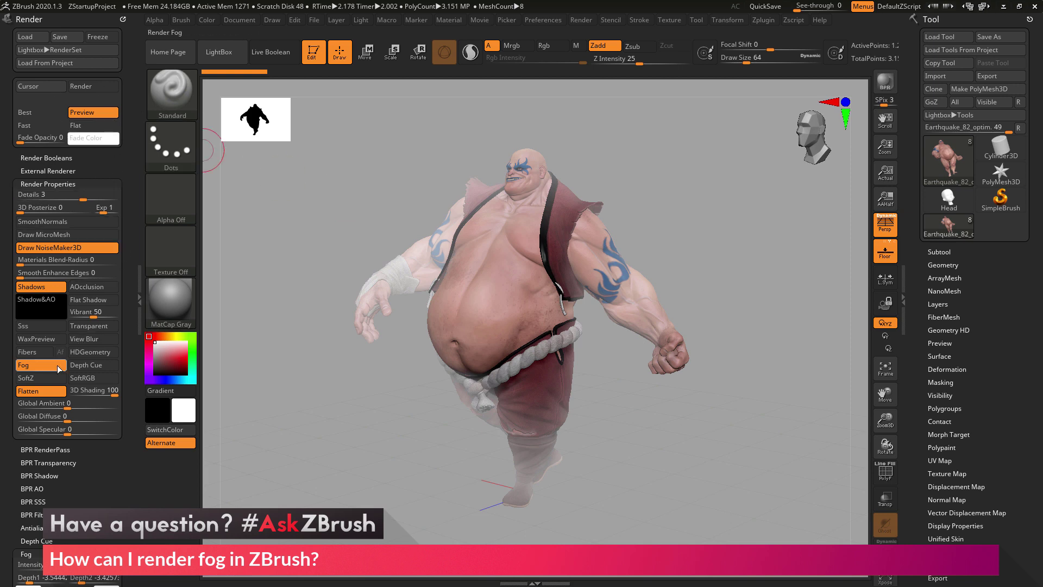
# Turn fog off, collapse Render Properties and expand BPR Filters to show slots F1–F12
pyautogui.click(41, 365)
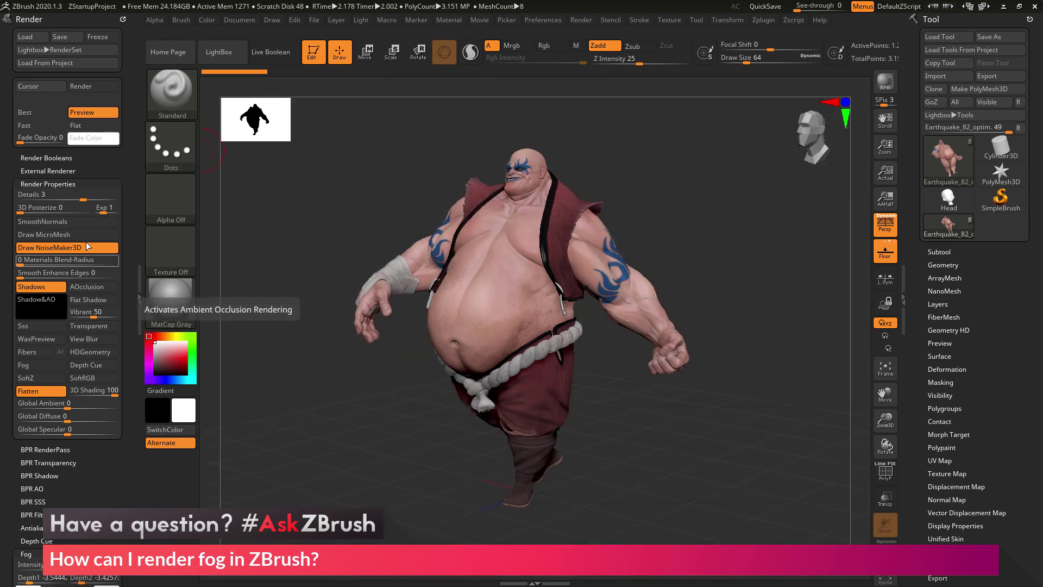
pyautogui.click(98, 185)
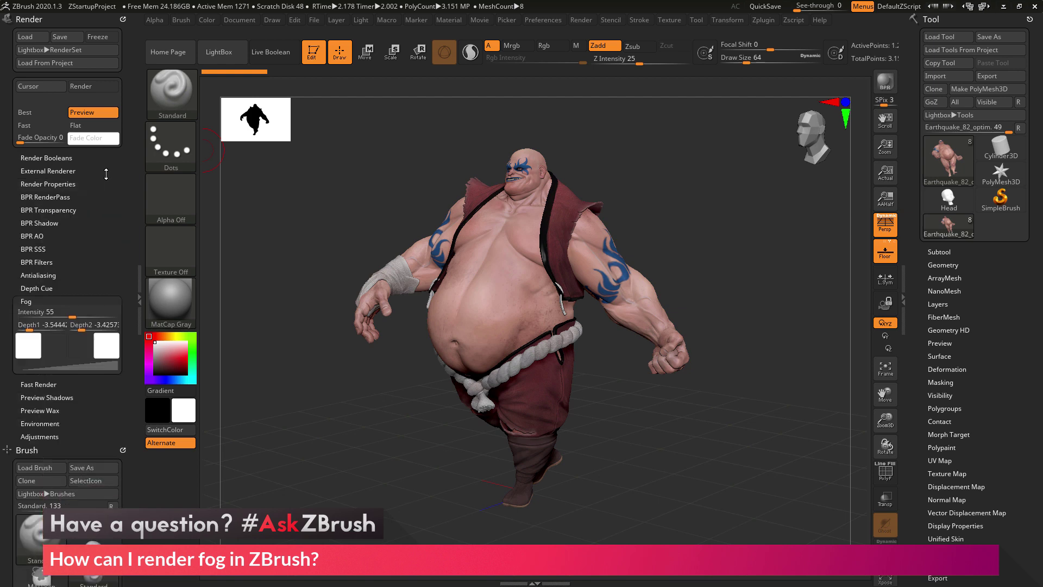
pyautogui.click(39, 262)
pyautogui.scroll(-8, 96, 233)
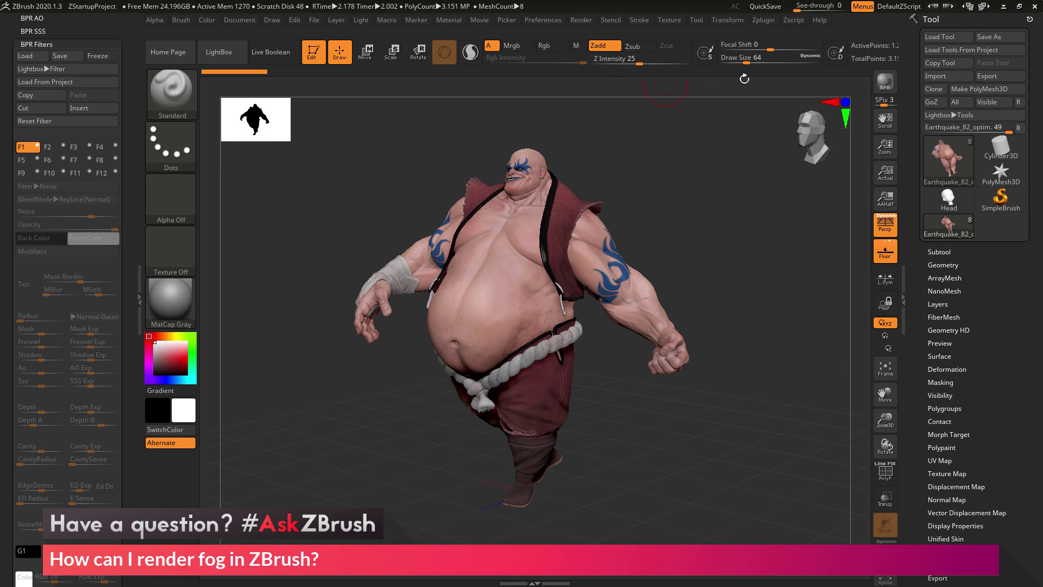
# Render the sumo with BPR, giving a floor shadow and no fog
pyautogui.click(893, 83)
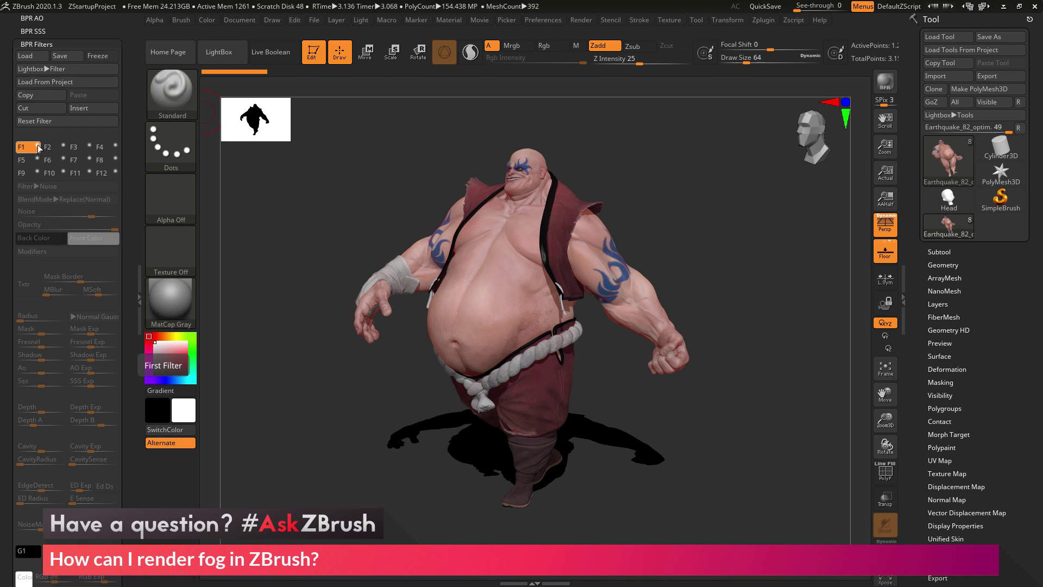
# Enable the first BPR filter slot as Noise and bring up the Filter Type list
pyautogui.click(37, 146)
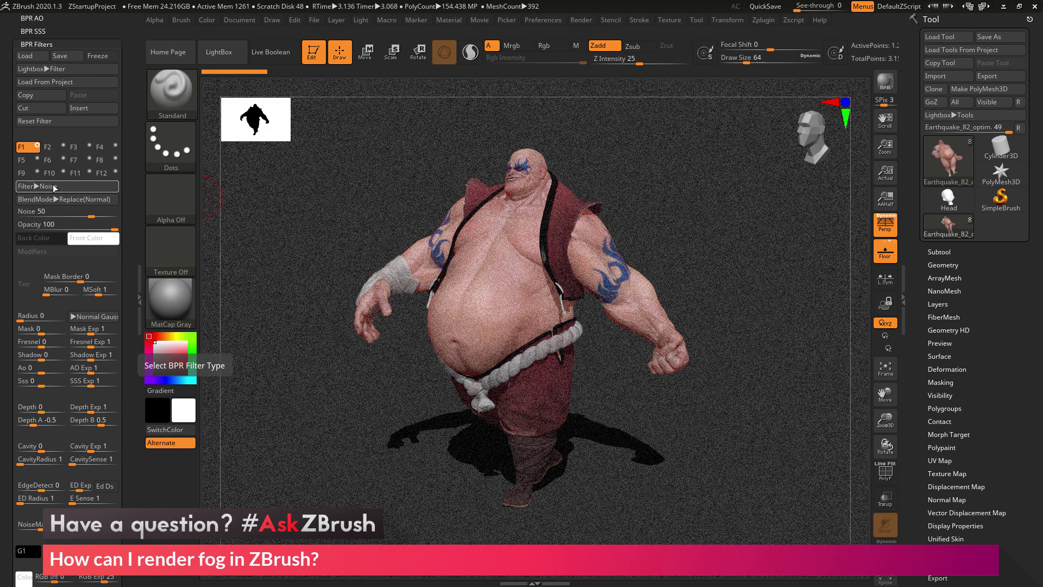
pyautogui.click(57, 187)
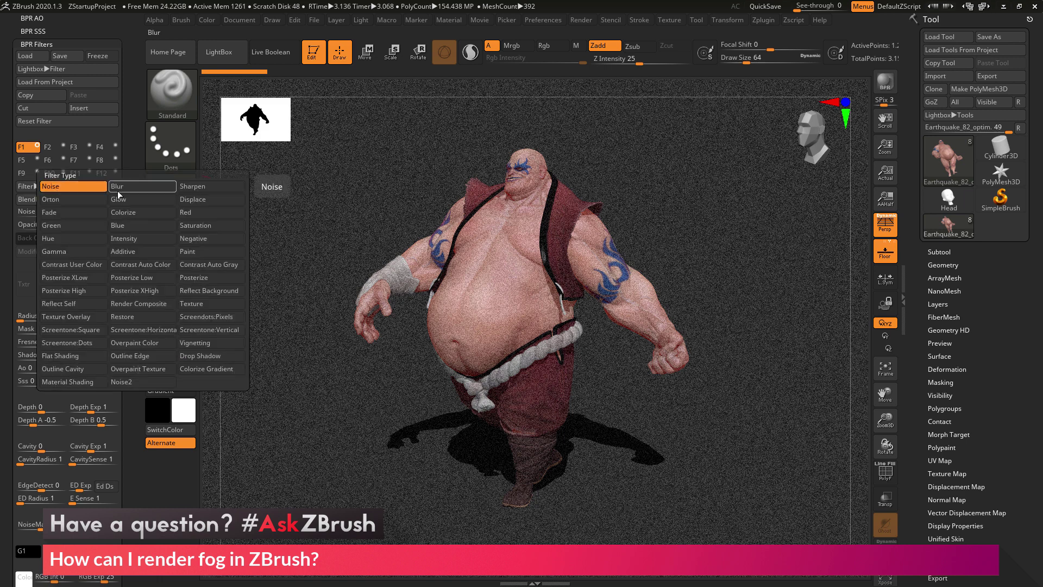
# Switch the BPR filter type to Paint and set its front colour to white
pyautogui.click(191, 252)
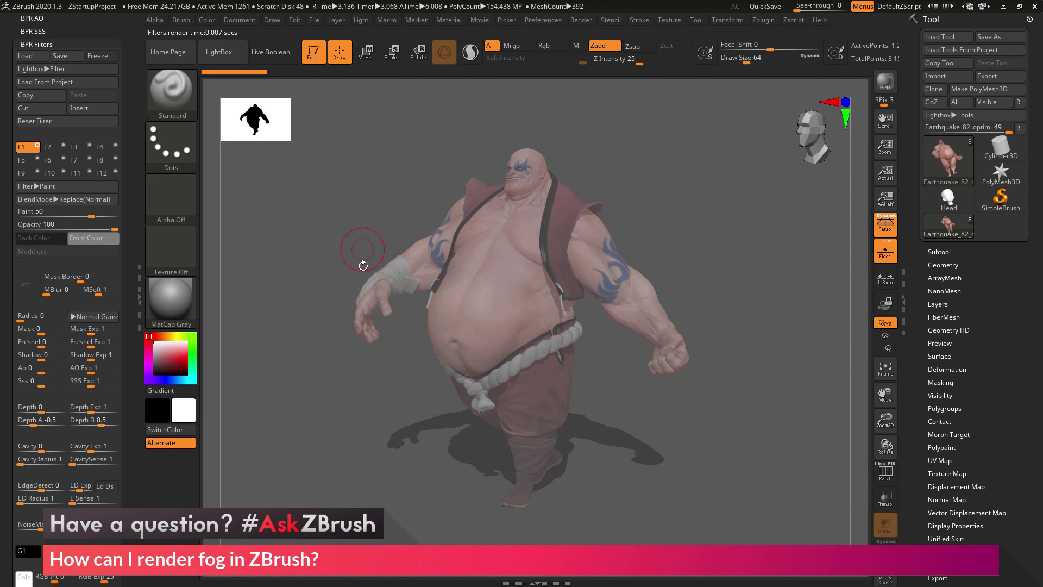
pyautogui.click(91, 235)
pyautogui.moveTo(92, 236); pyautogui.dragTo(32, 146)
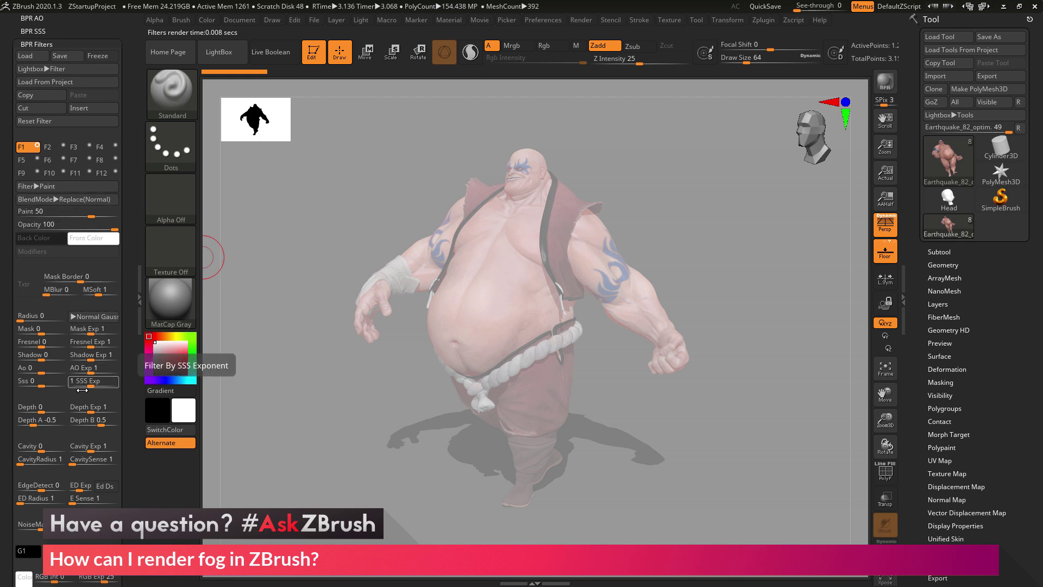
pyautogui.moveTo(125, 369); pyautogui.dragTo(128, 306)
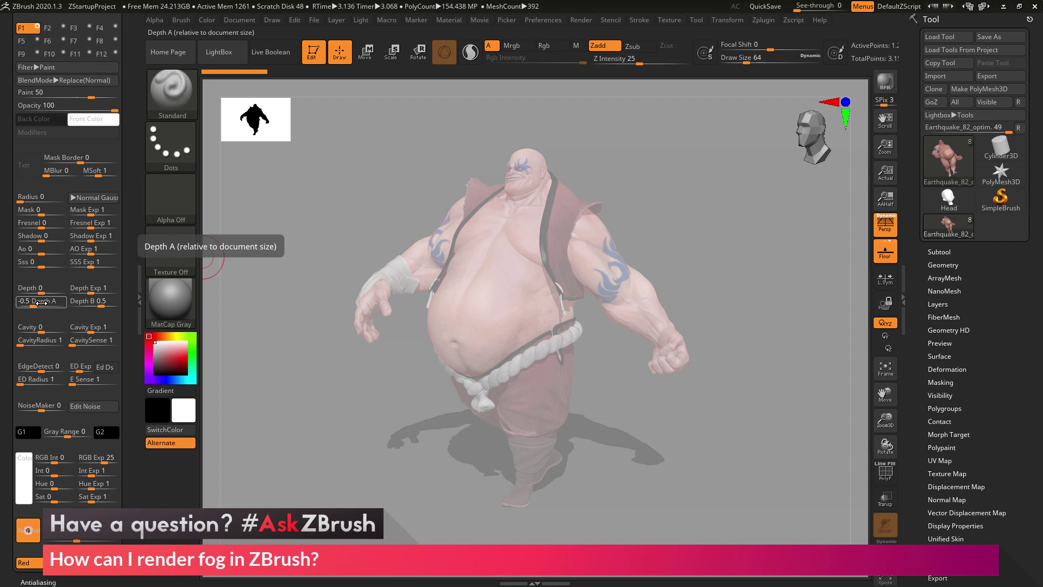
# Set Depth A -3.5484, Depth B -3.4209, Depth 0.56164 and filter Opacity 67 for depth-based fog
pyautogui.moveTo(41, 302); pyautogui.dragTo(675, 368)
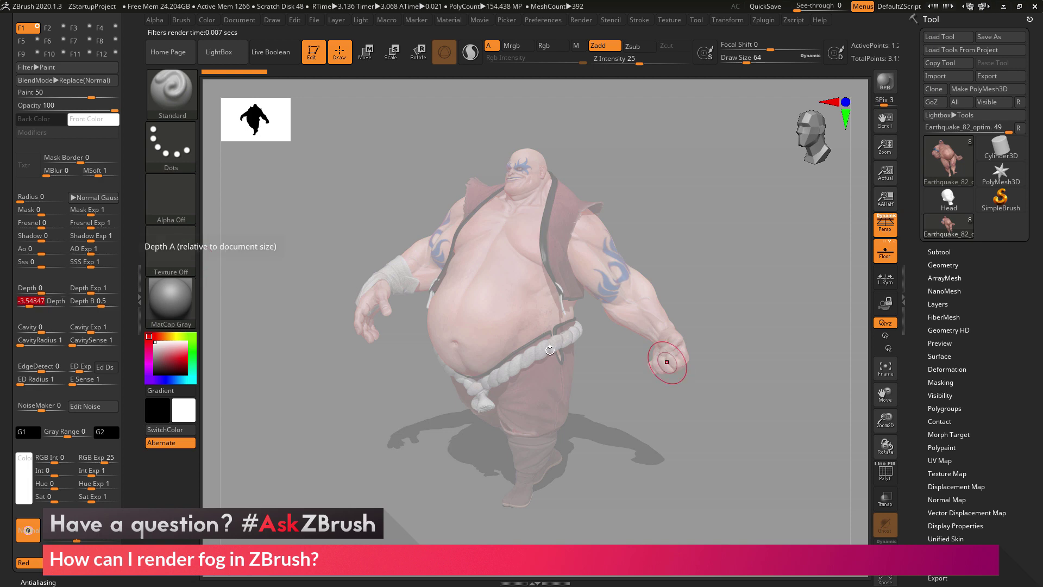
pyautogui.moveTo(104, 302); pyautogui.dragTo(363, 357)
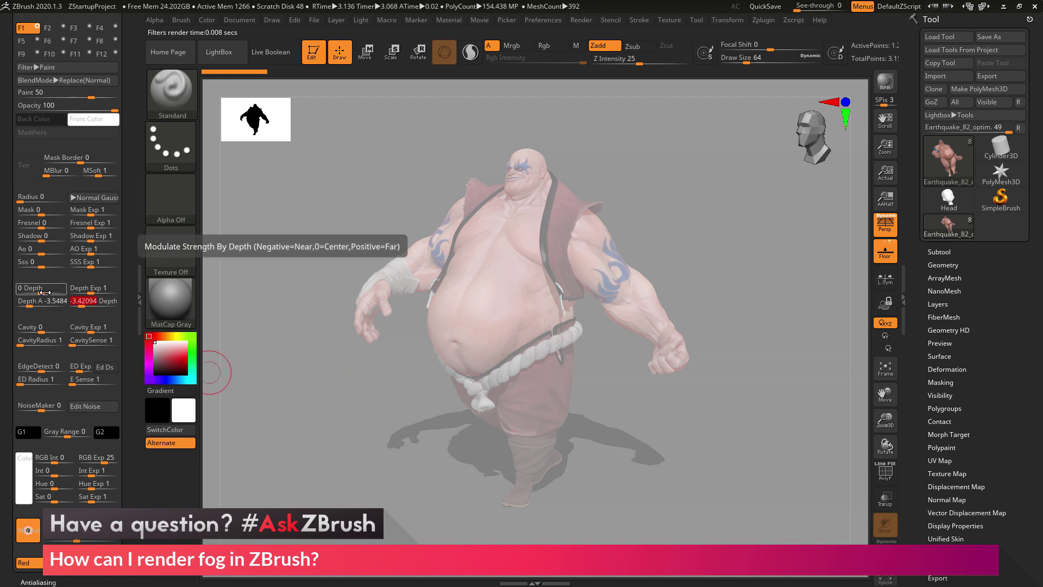
pyautogui.moveTo(43, 291); pyautogui.dragTo(93, 291)
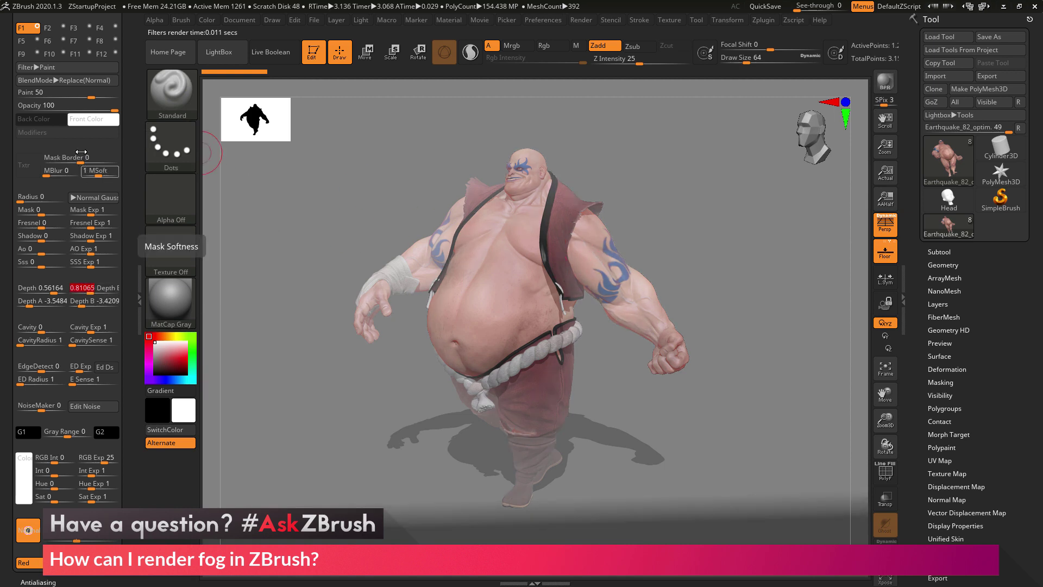
pyautogui.moveTo(88, 98)
pyautogui.mouseDown()
pyautogui.moveTo(93, 109)
pyautogui.moveTo(79, 109)
pyautogui.moveTo(97, 96)
pyautogui.moveTo(90, 111)
pyautogui.mouseUp()
# BPR render the fogged sumo from a side view, then again facing the front
pyautogui.moveTo(696, 185); pyautogui.dragTo(840, 91)
pyautogui.click(884, 91)
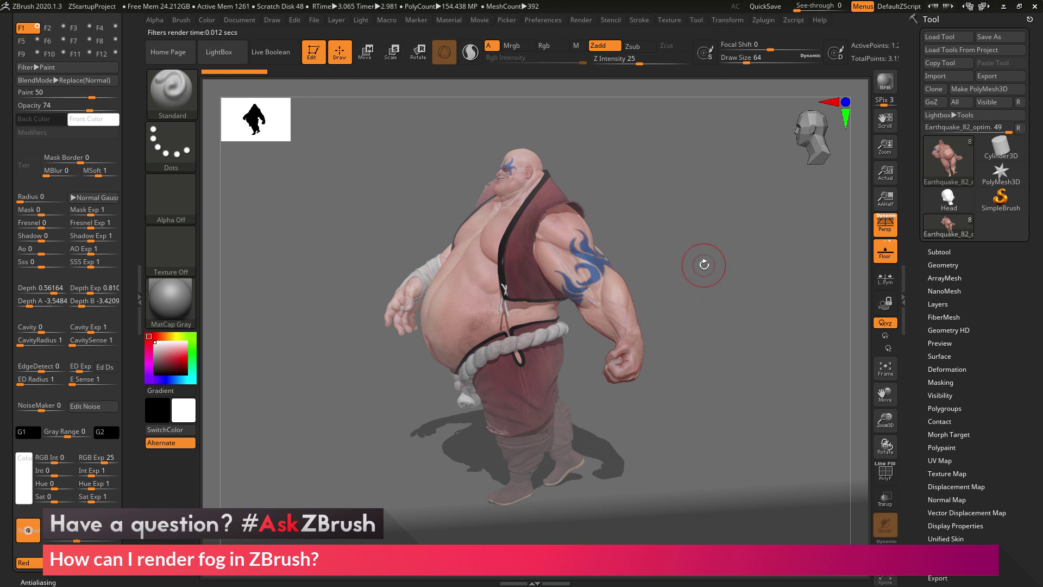
pyautogui.moveTo(699, 282); pyautogui.dragTo(788, 291)
pyautogui.click(885, 82)
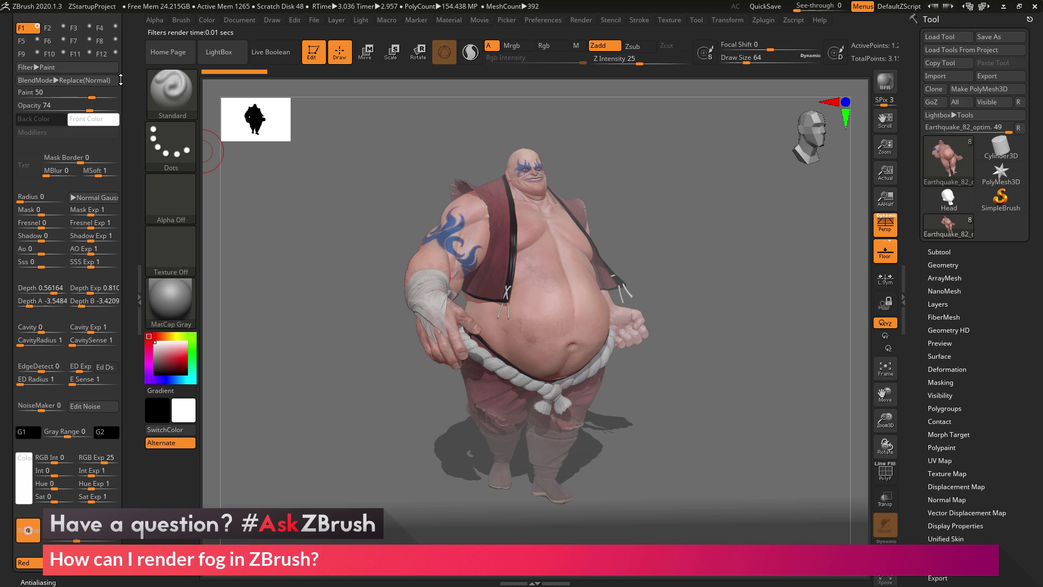
# Inspect Render Properties and the built-in Fog Intensity and Depth1/Depth2 settings, then return to BPR Filters
pyautogui.scroll(6, 132, 61)
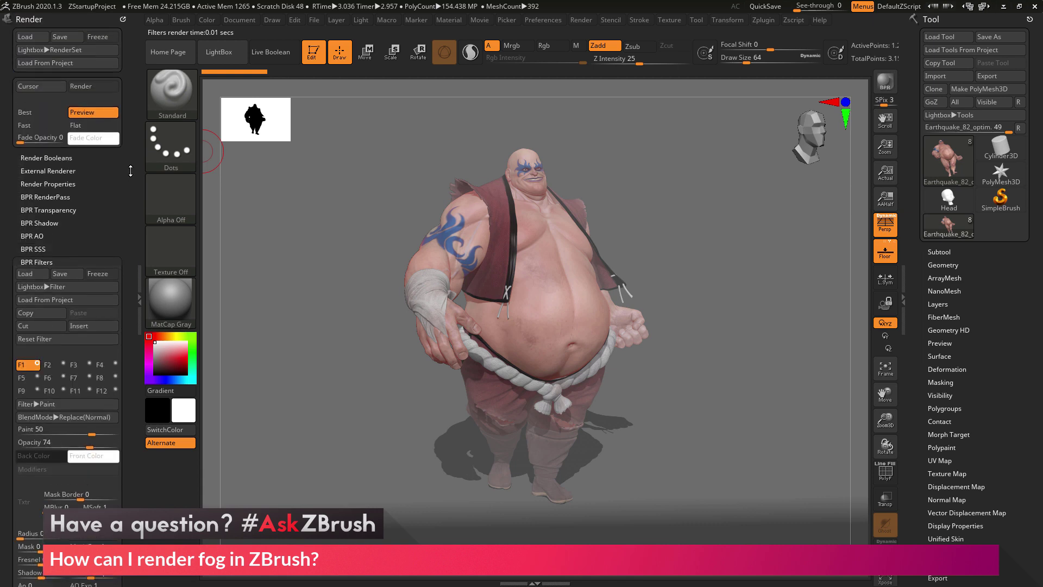
pyautogui.click(38, 183)
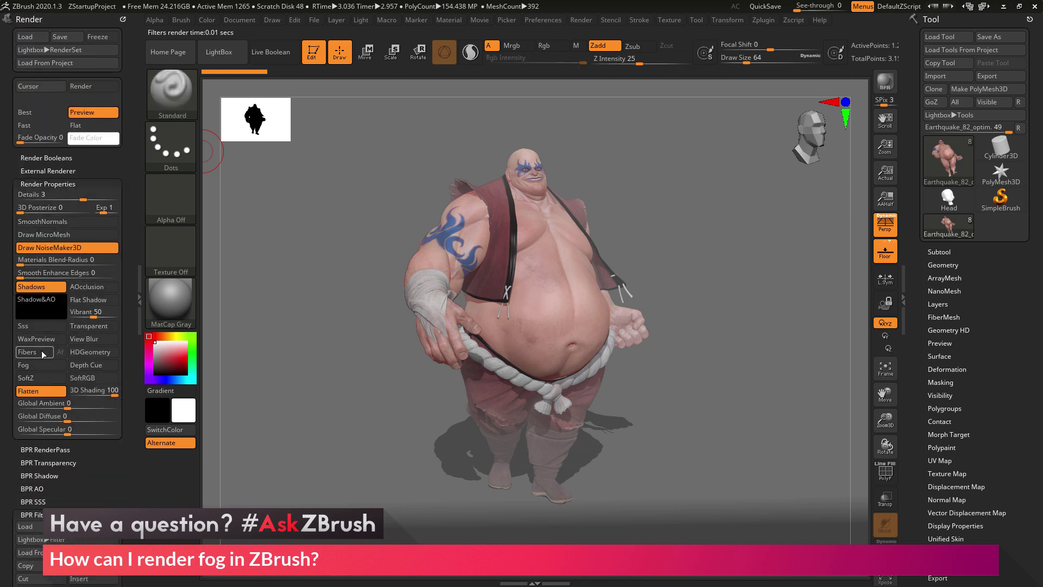
pyautogui.scroll(-12, 120, 311)
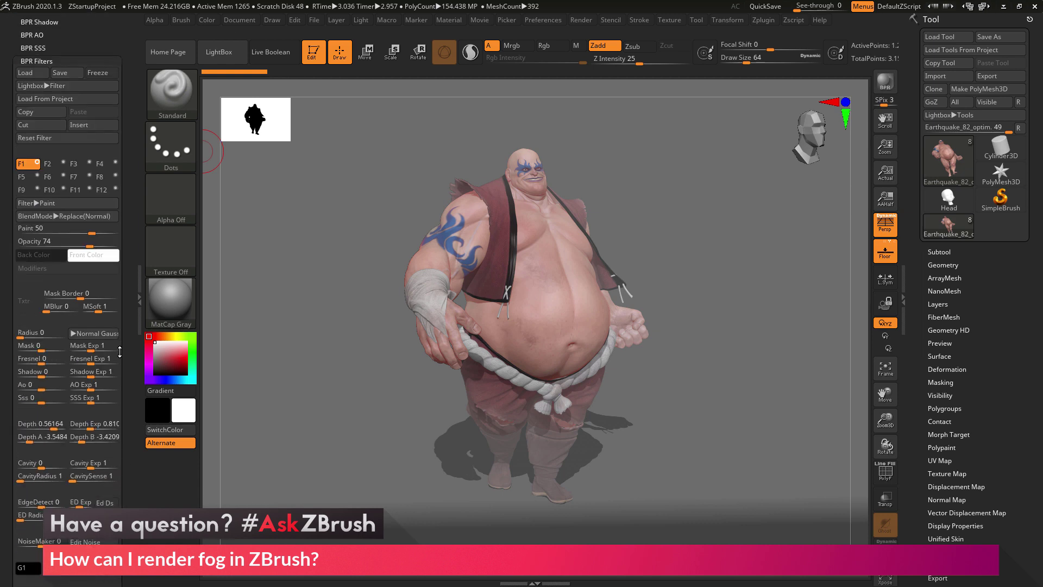
pyautogui.scroll(-4, 120, 311)
pyautogui.click(48, 237)
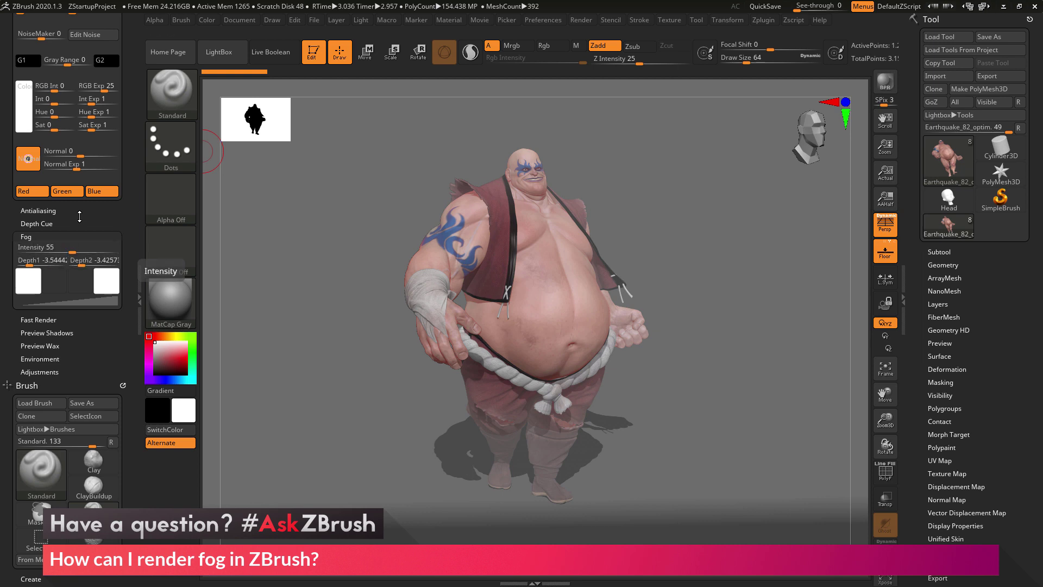
pyautogui.scroll(15, 80, 227)
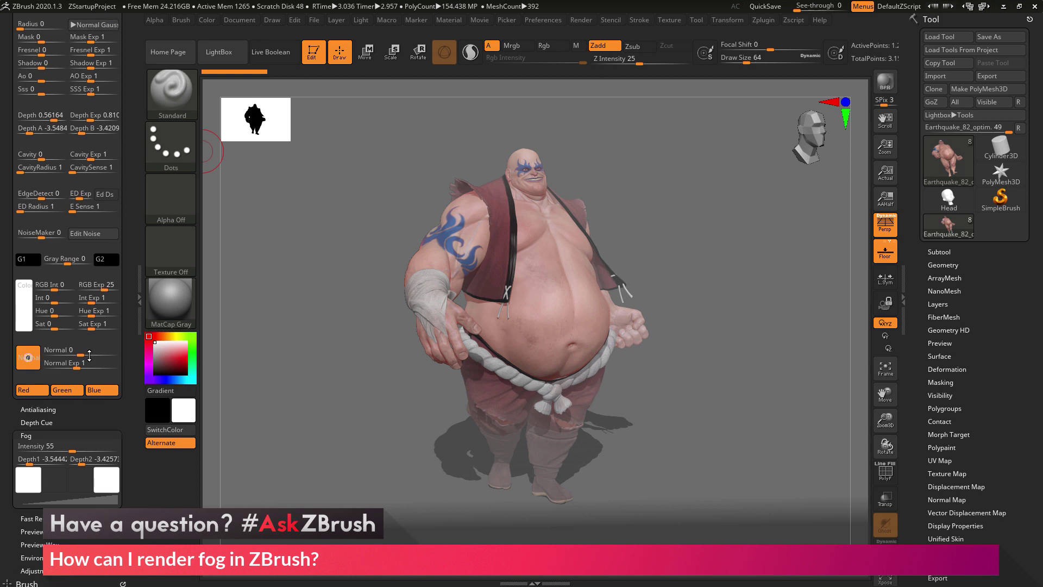
pyautogui.scroll(4, 89, 400)
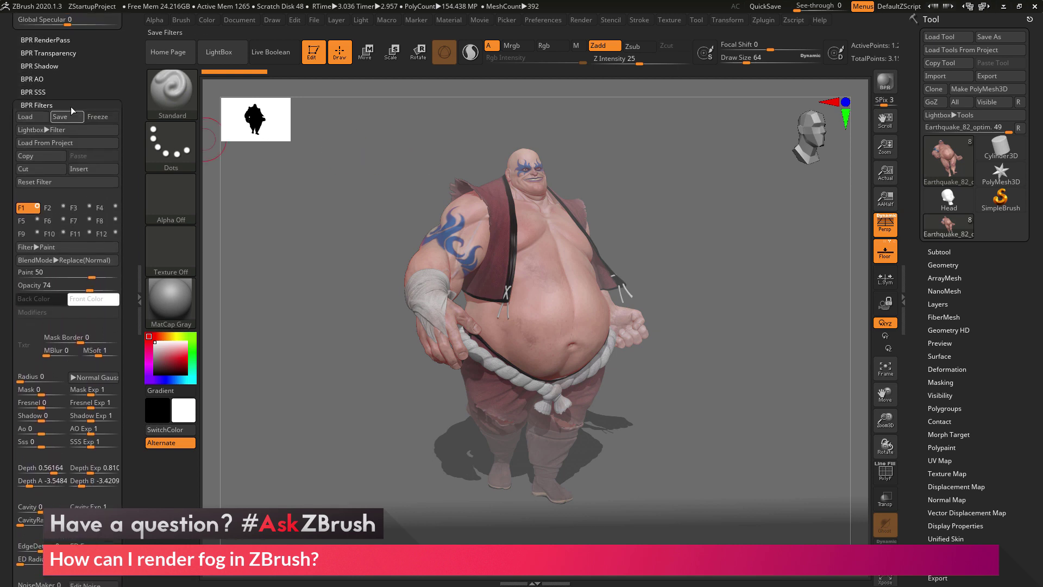
# Turn the sumo to a three-quarter side view, check the Depth A and B values, and BPR render
pyautogui.moveTo(601, 145); pyautogui.dragTo(611, 272)
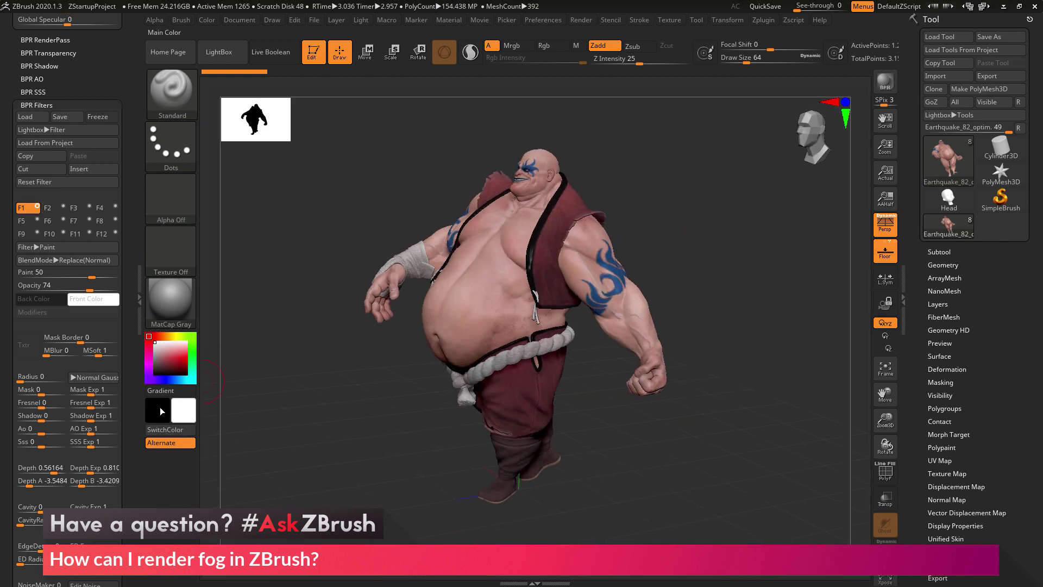
pyautogui.scroll(-3, 134, 357)
pyautogui.scroll(-1, 133, 357)
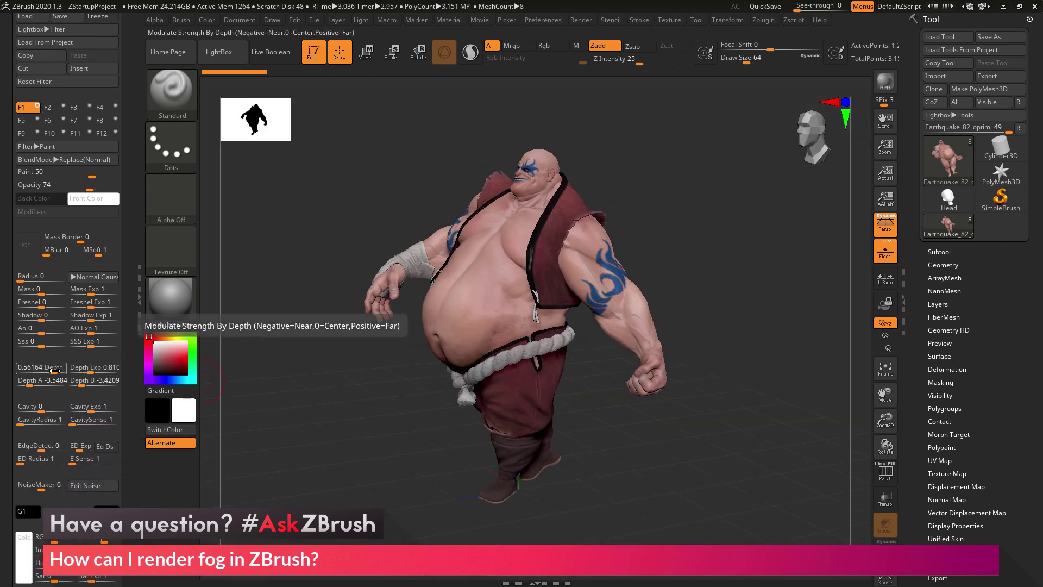
pyautogui.click(98, 380)
pyautogui.click(34, 380)
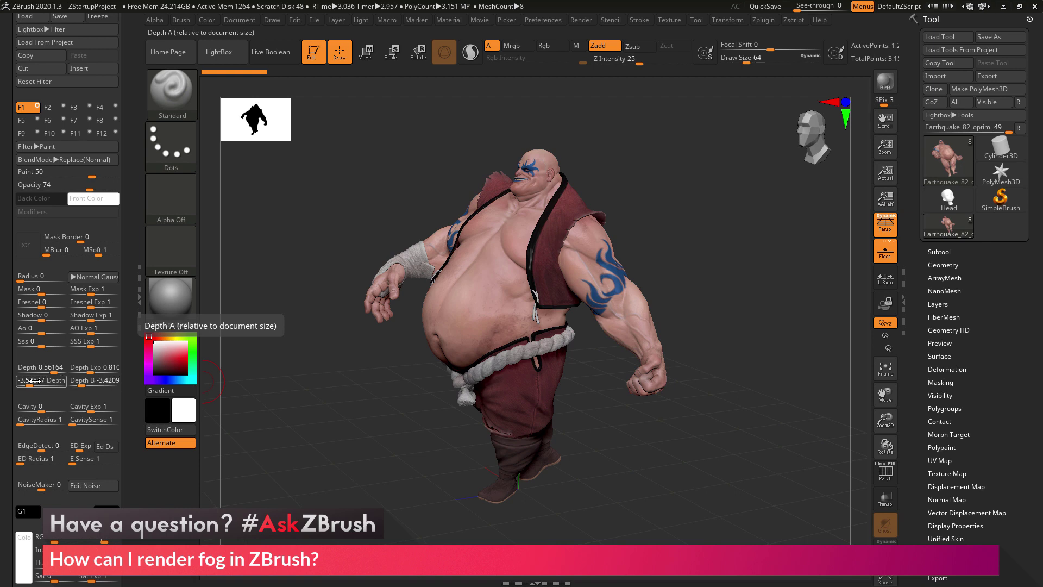
pyautogui.click(79, 385)
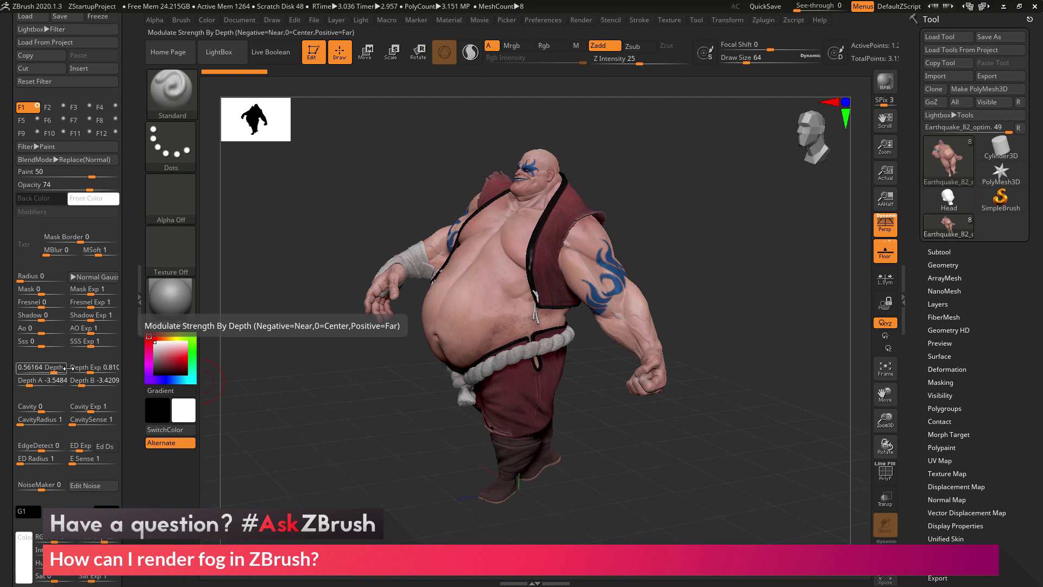
pyautogui.click(884, 83)
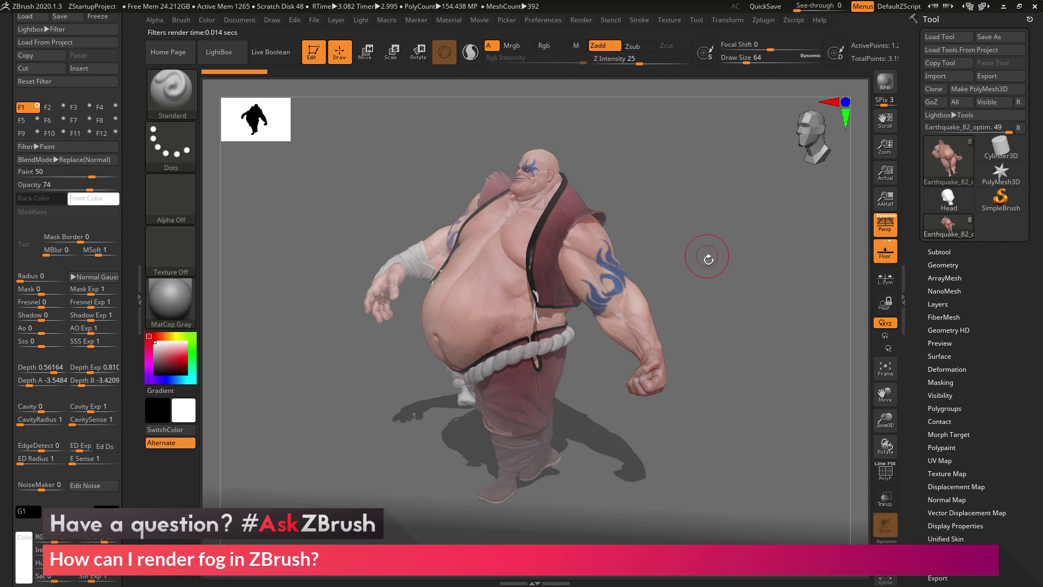
# Render the fogged sumo from a slightly rotated angle, then turn it back toward the front
pyautogui.moveTo(709, 263); pyautogui.dragTo(729, 222)
pyautogui.hotkey('shift', 'r')
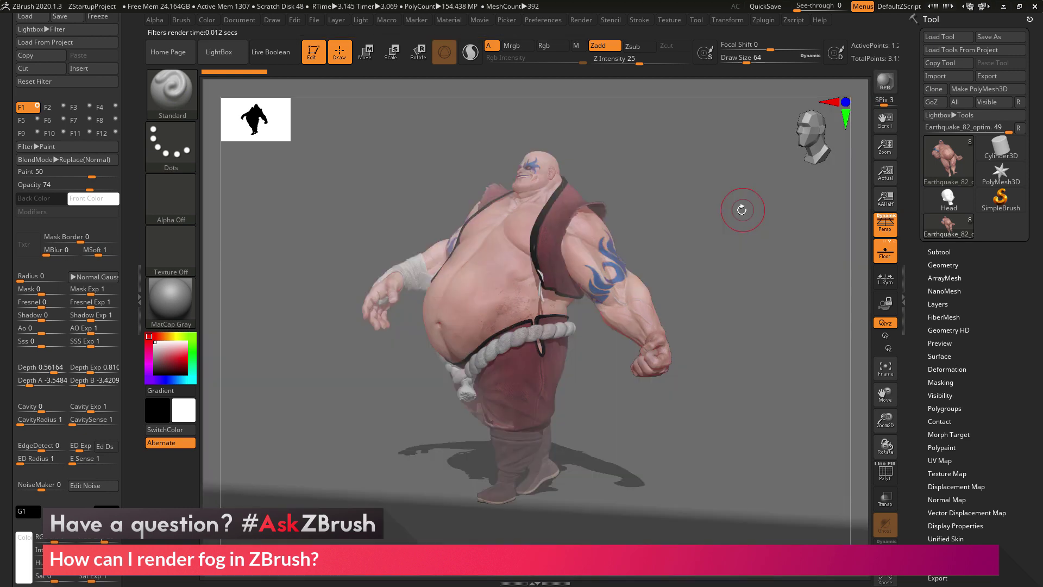
pyautogui.moveTo(719, 226); pyautogui.dragTo(857, 240)
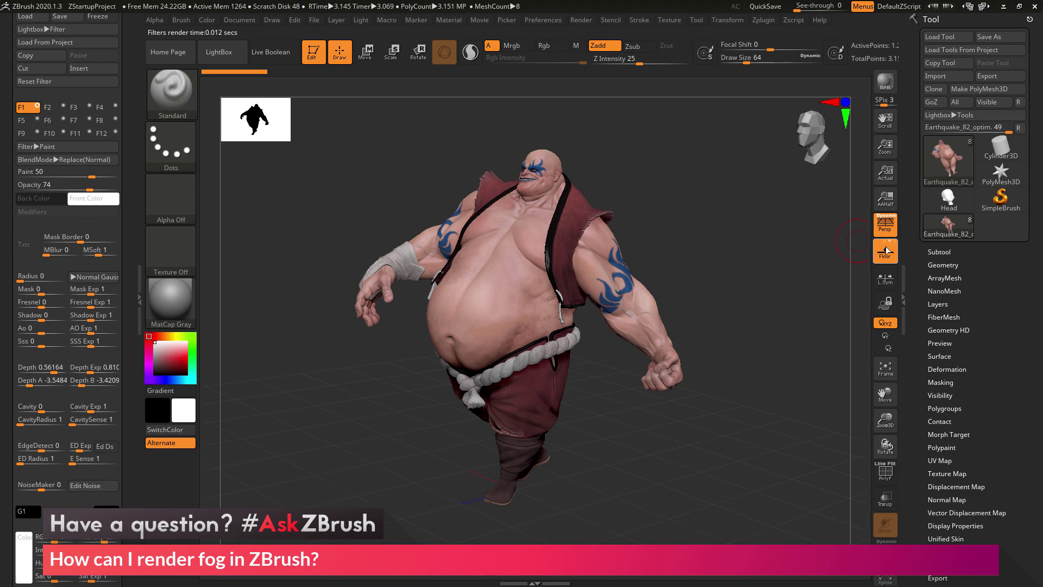